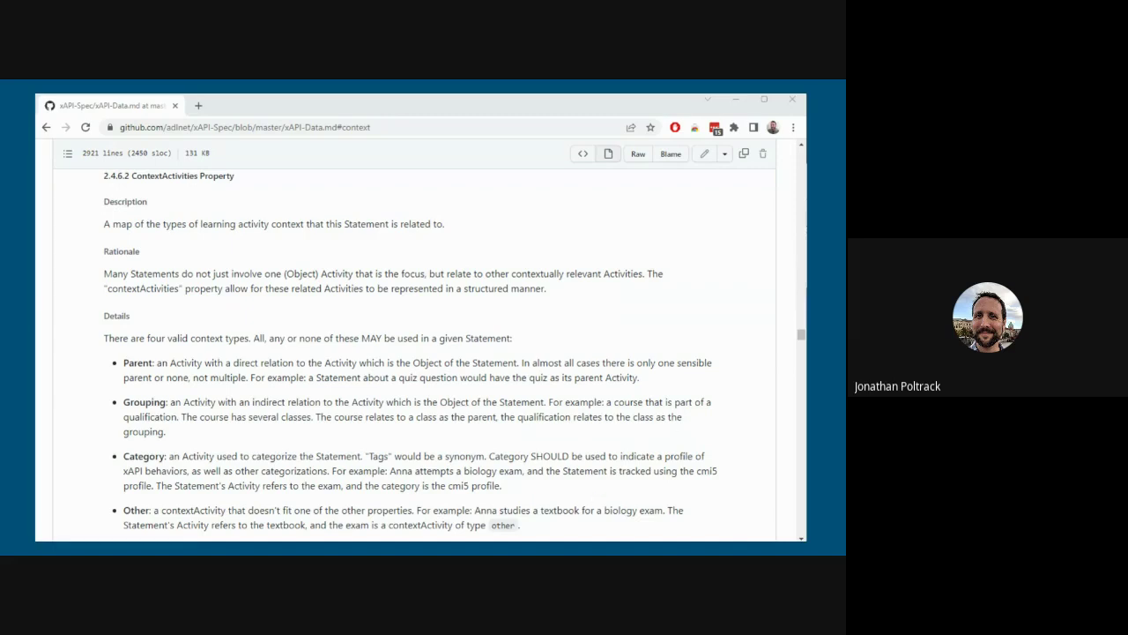
# Switch from the slides to the Veracity LRS in the browser and open the list of xAPI statements, enlarged for readability
pyautogui.press('Right')
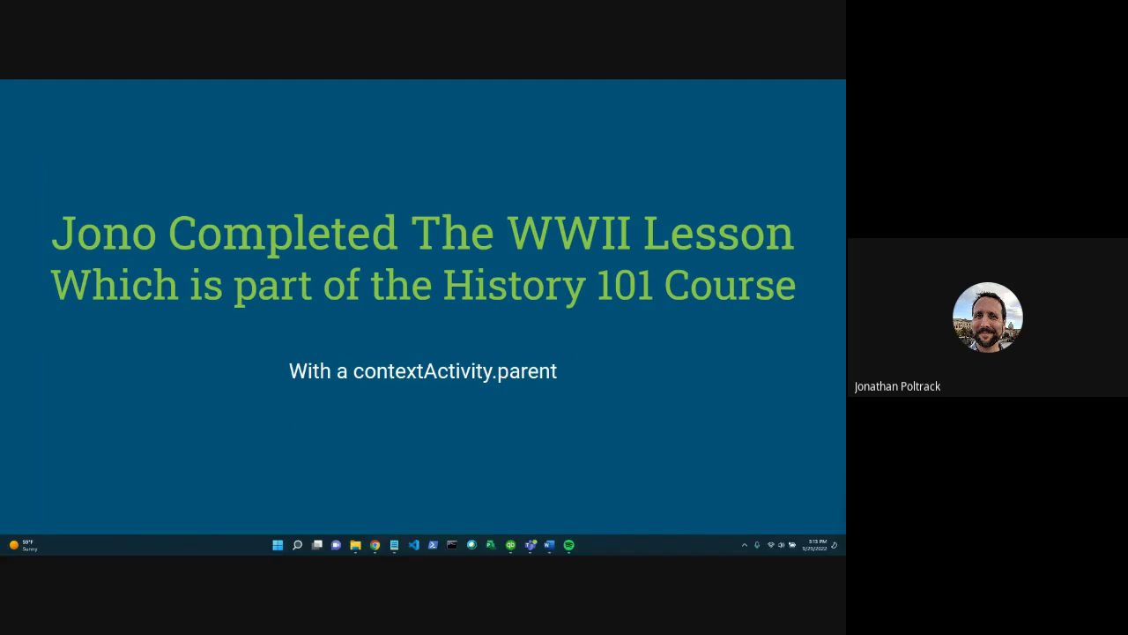
pyautogui.hotkey('alt', 'Tab')
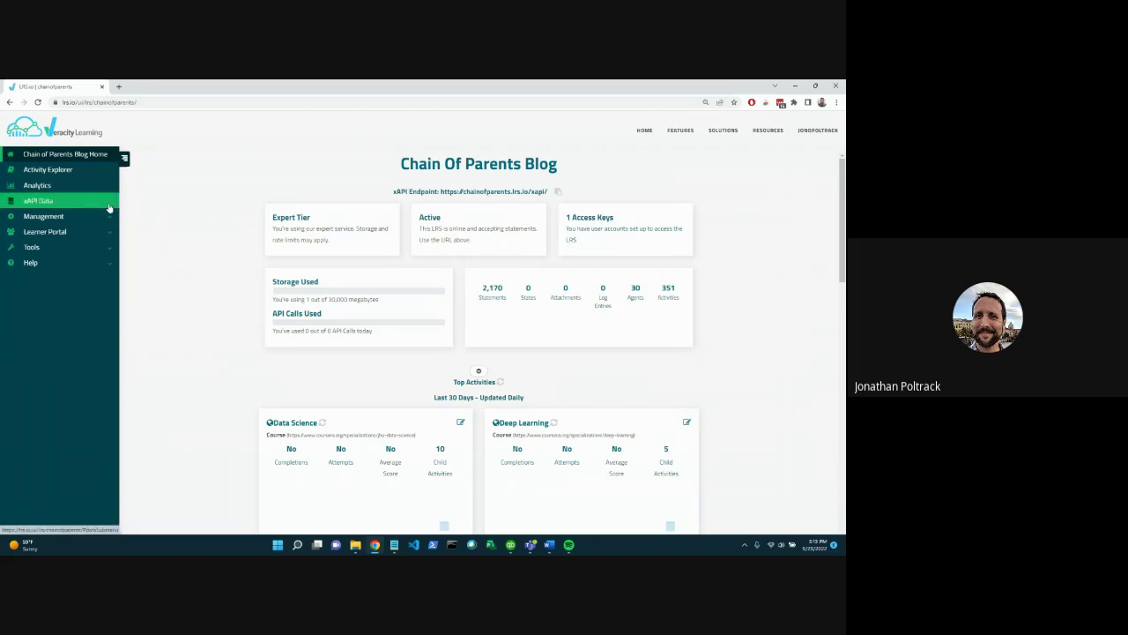
pyautogui.click(70, 201)
pyautogui.click(83, 216)
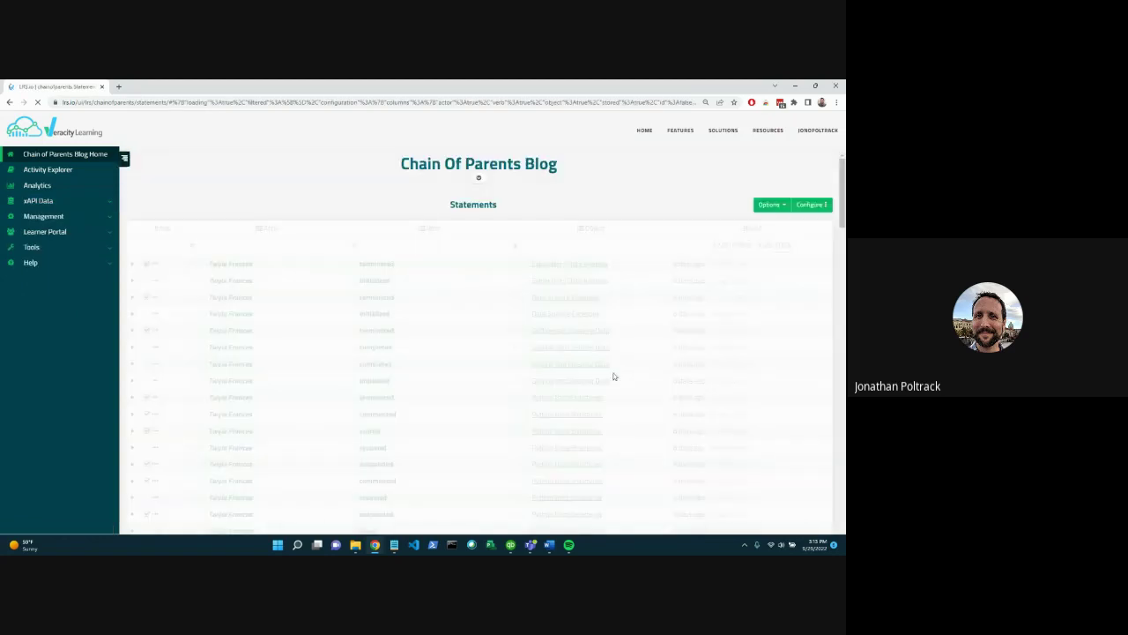
pyautogui.hotkey('ctrl', '+')
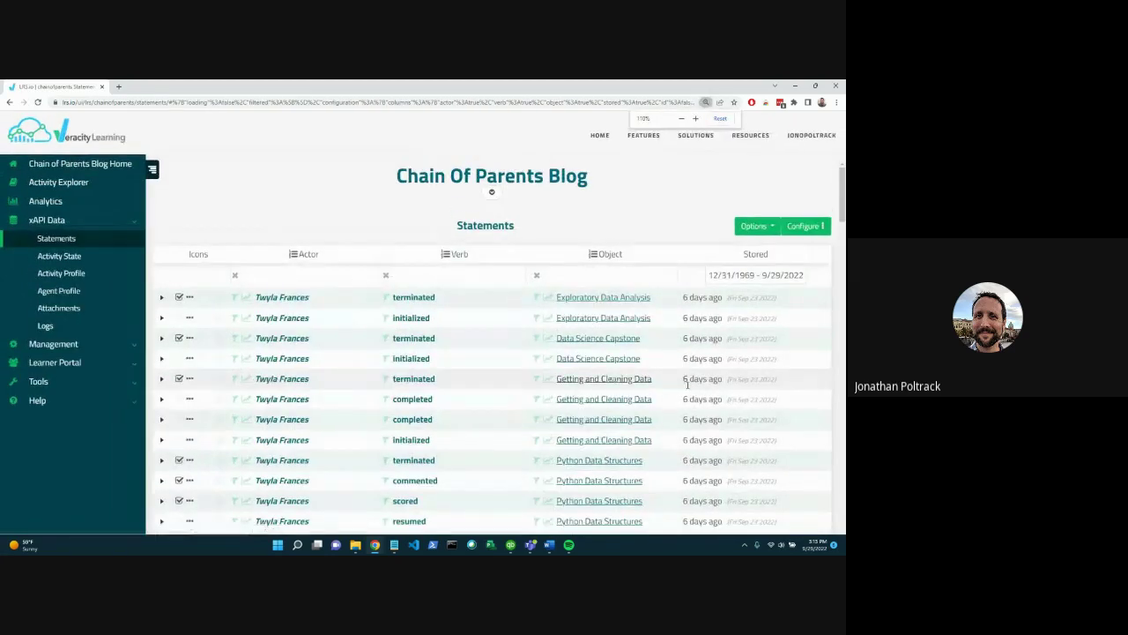
# Expand the terminated statement for Data Science Capstone and examine its actor, verb and object at a larger page zoom
pyautogui.scroll(-2, 367, 289)
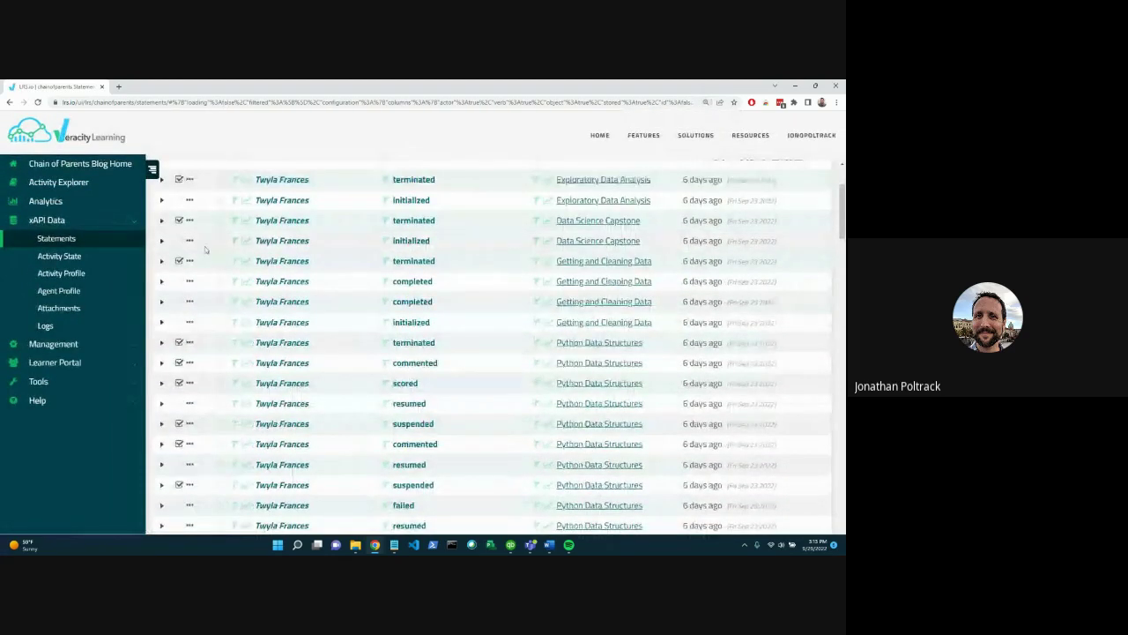
pyautogui.click(161, 221)
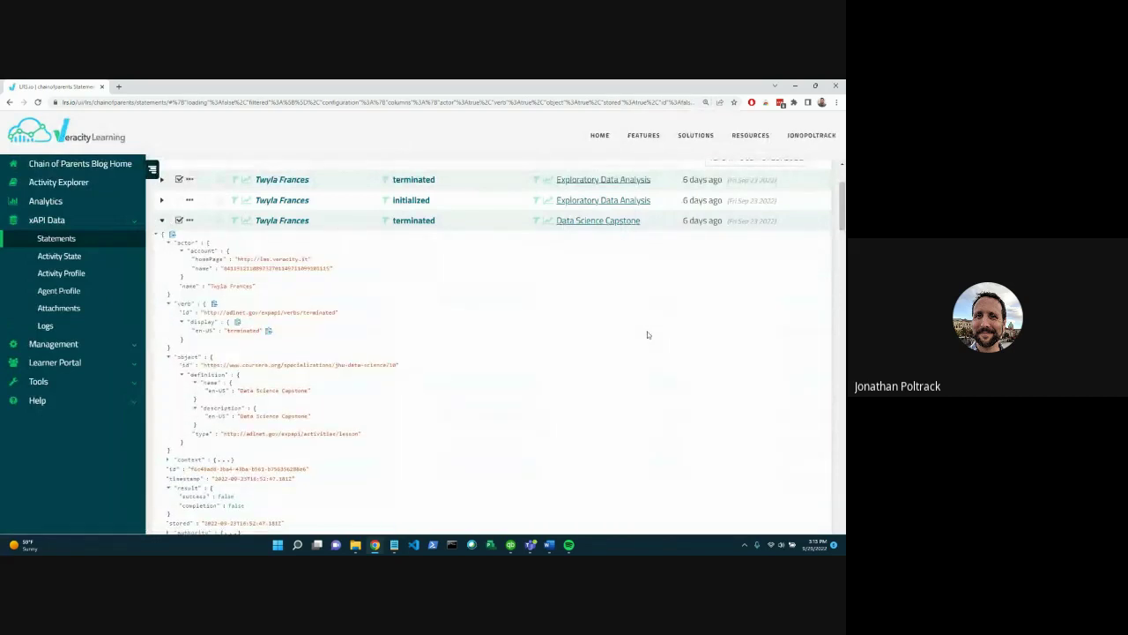
pyautogui.hotkey('ctrl', '+')
pyautogui.hotkey('ctrl', '+')
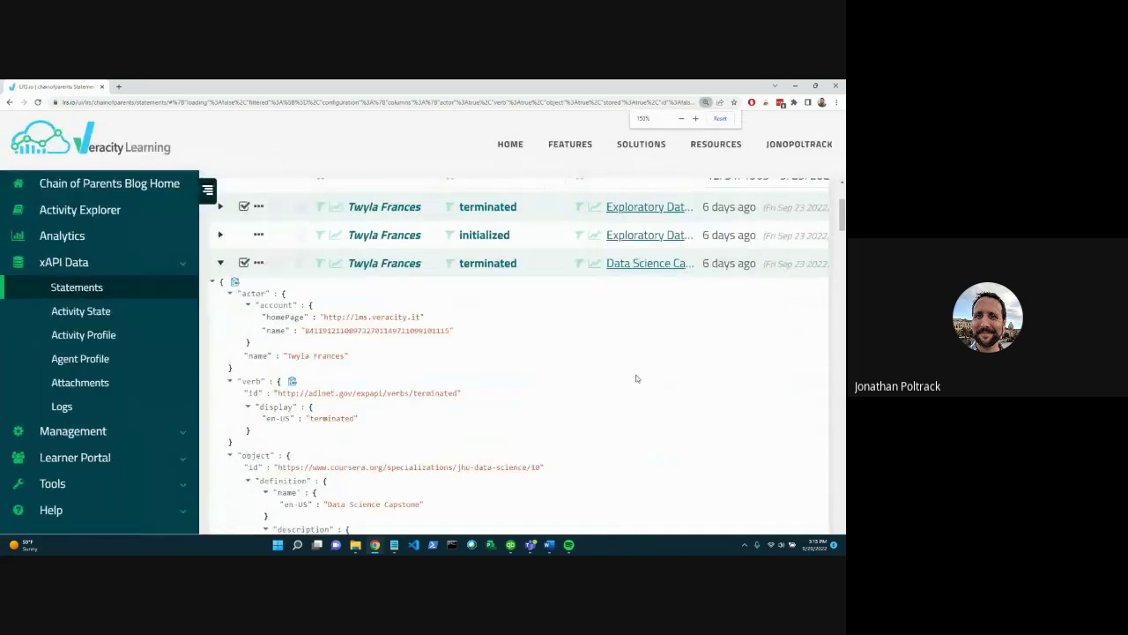
pyautogui.scroll(-2, 636, 378)
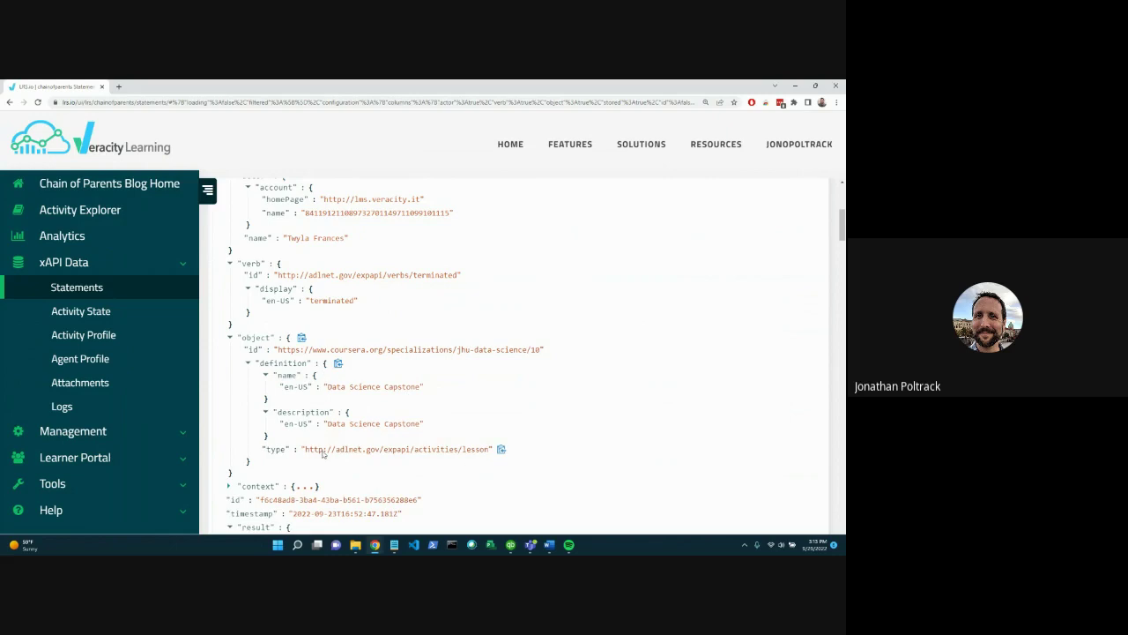
pyautogui.scroll(-1, 588, 333)
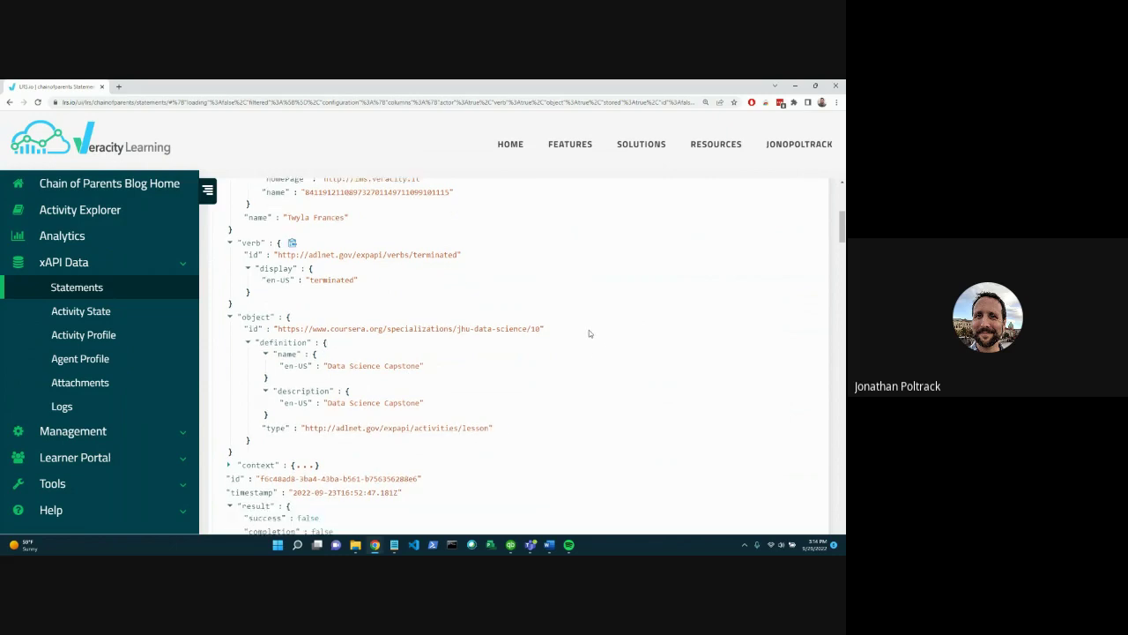
# Expand the statement's context and examine its parent and category context activities
pyautogui.scroll(-3, 589, 333)
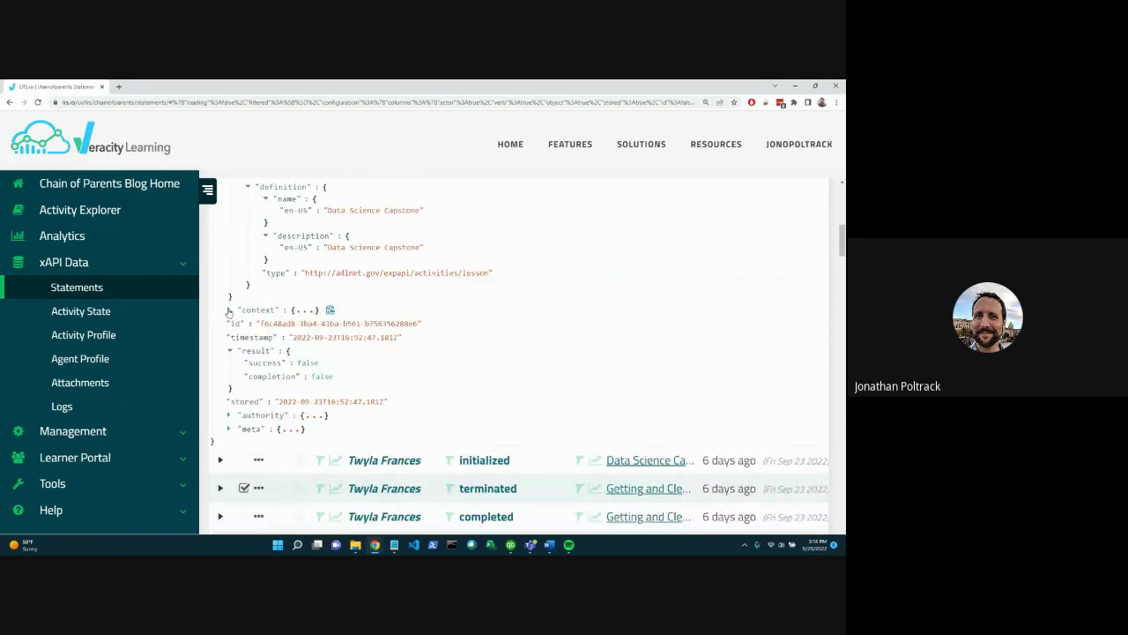
pyautogui.click(228, 310)
pyautogui.scroll(-3, 371, 301)
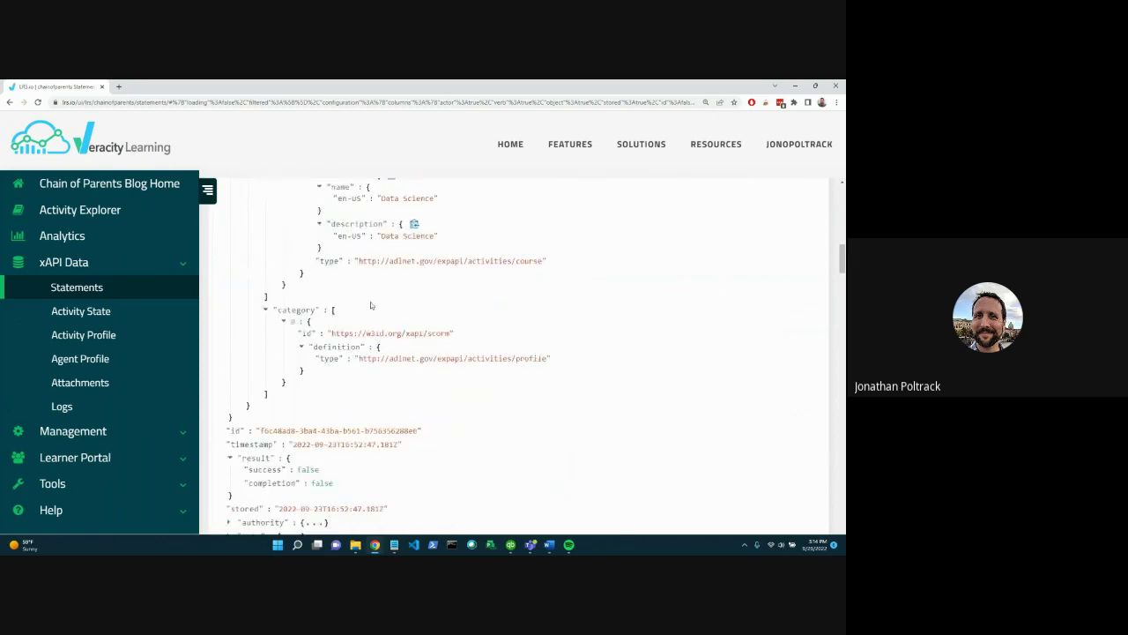
pyautogui.scroll(1, 375, 291)
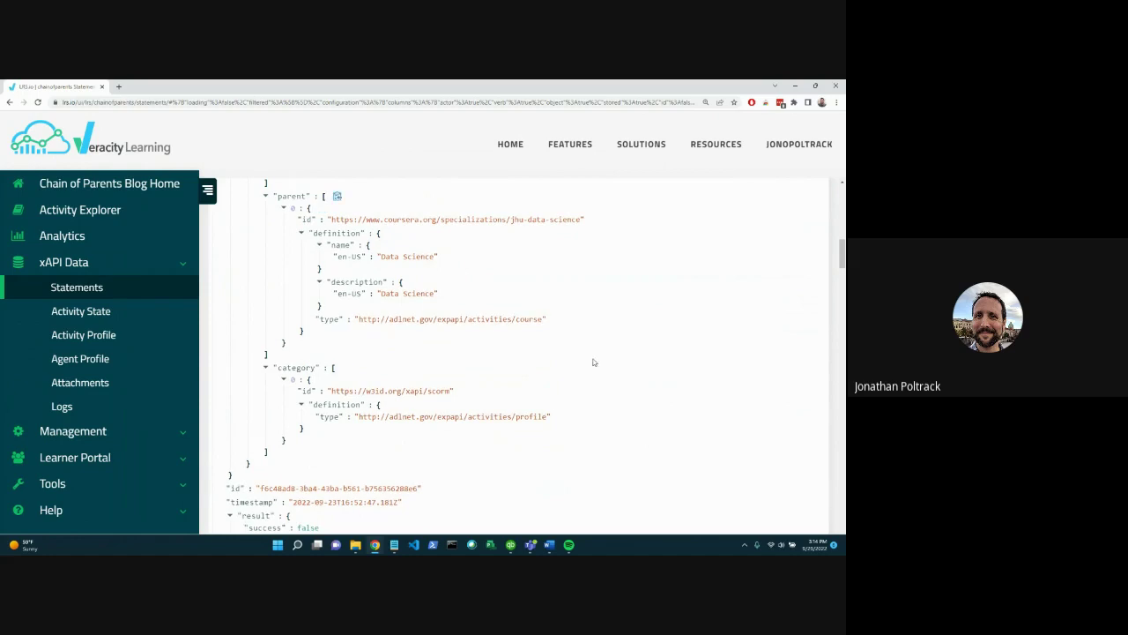
# Collapse the Data Science Capstone statement and reduce the page zoom to view more of the statement list
pyautogui.scroll(10, 593, 361)
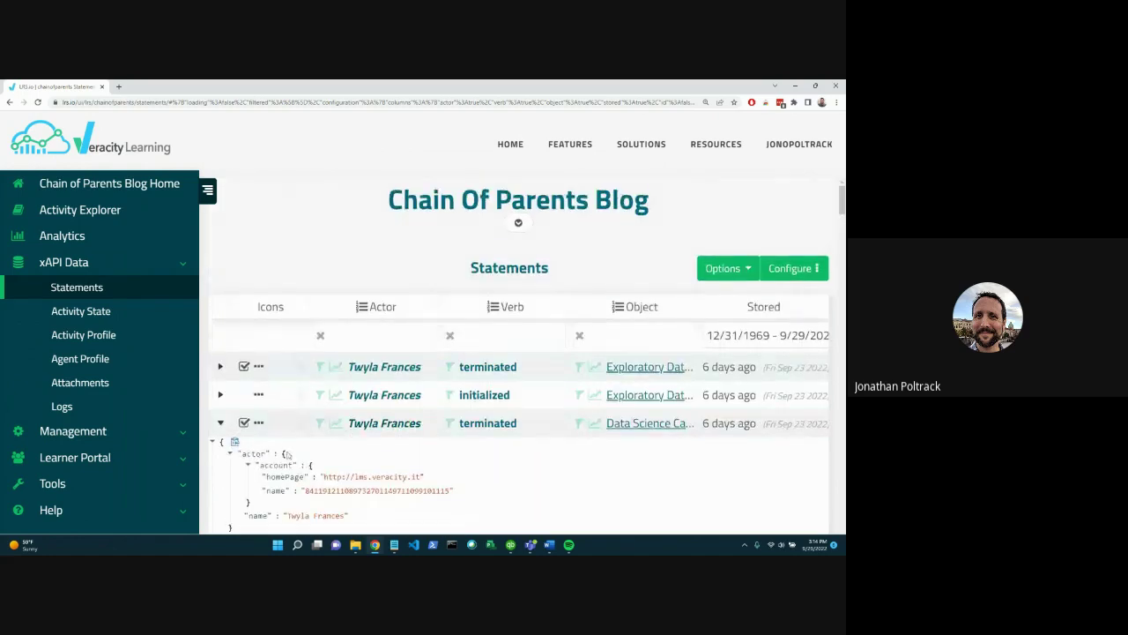
pyautogui.click(220, 424)
pyautogui.scroll(-2, 537, 394)
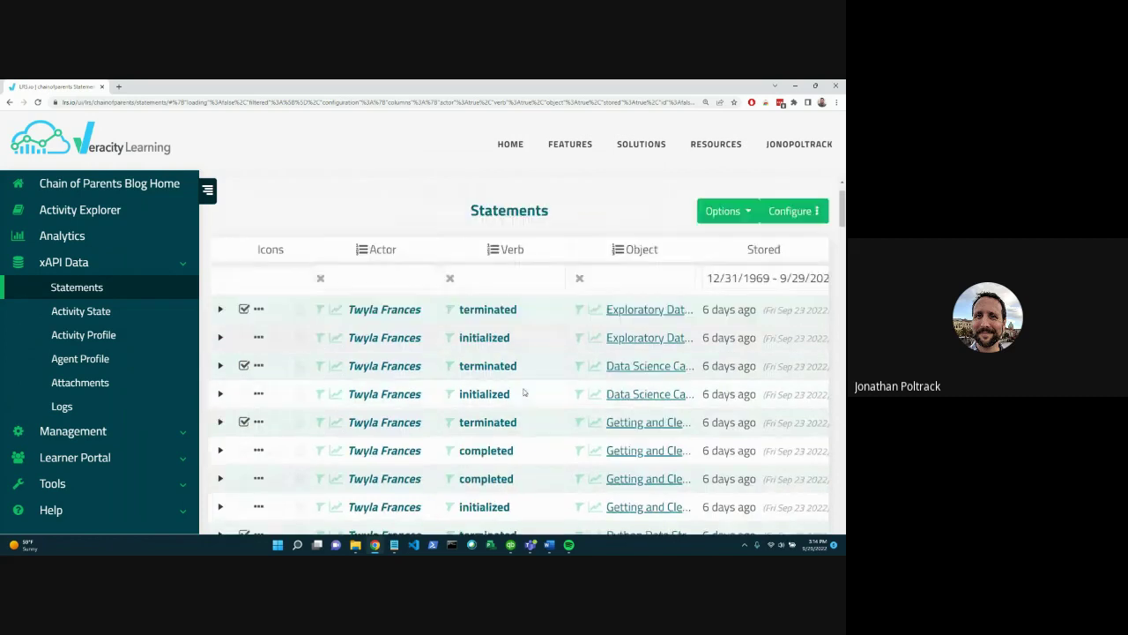
pyautogui.scroll(-1, 538, 399)
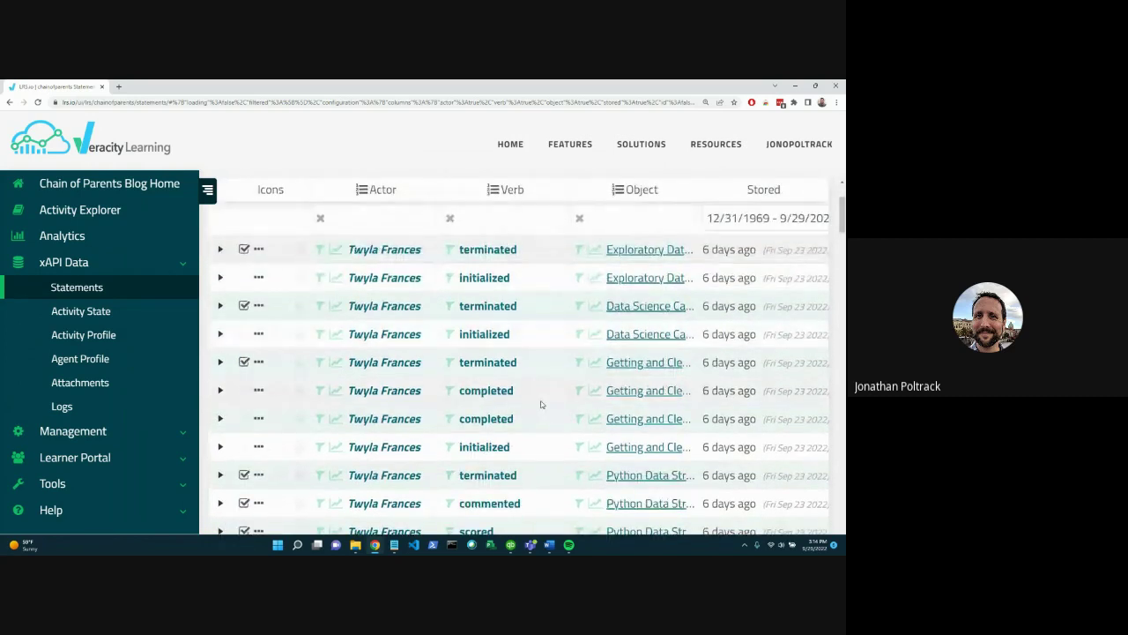
pyautogui.hotkey('ctrl', '-')
pyautogui.hotkey('ctrl', '-')
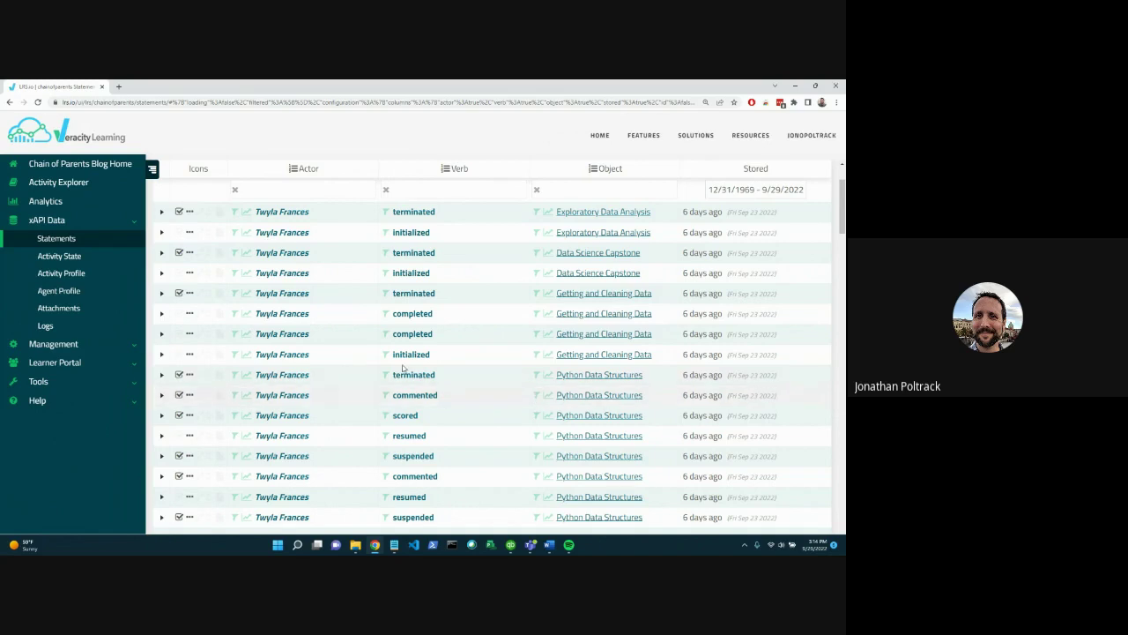
# Open the Activity Explorer and expand the Data Science course to view its child activities
pyautogui.click(79, 186)
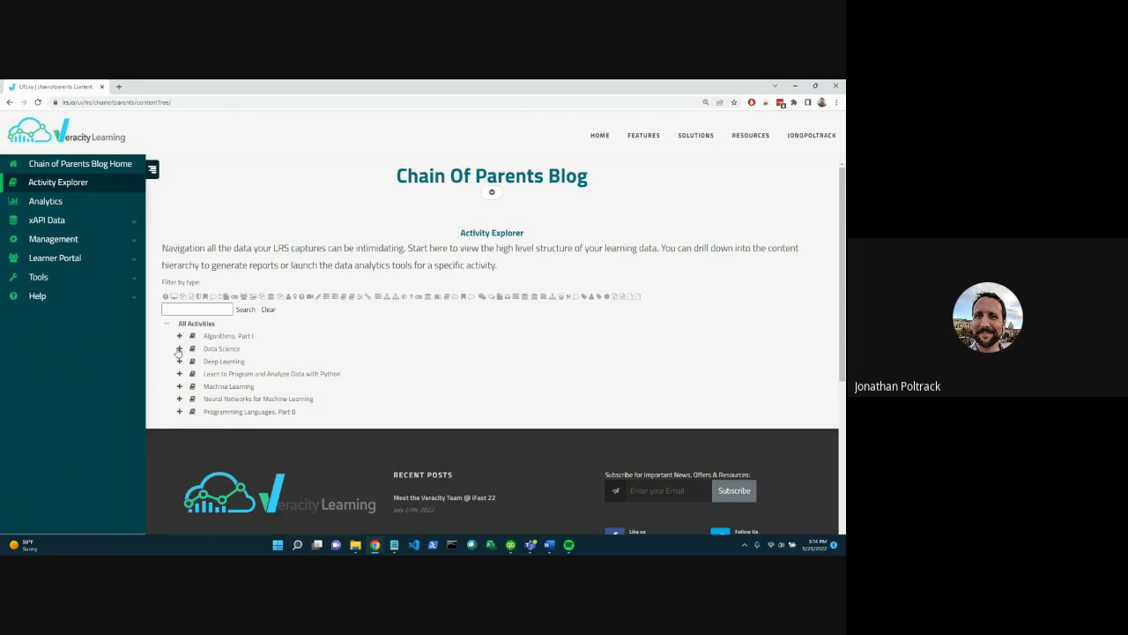
pyautogui.click(179, 348)
pyautogui.scroll(-1, 396, 328)
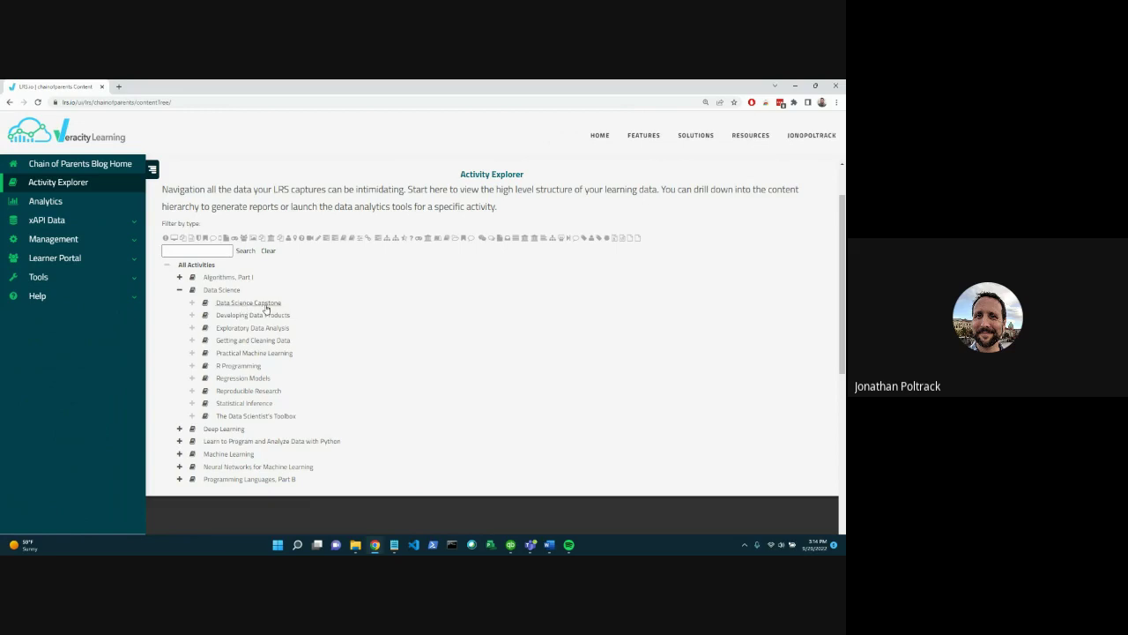
# Select the Data Science Capstone lesson and open its analytics, with the page zoomed out to fit the dashboard
pyautogui.click(265, 304)
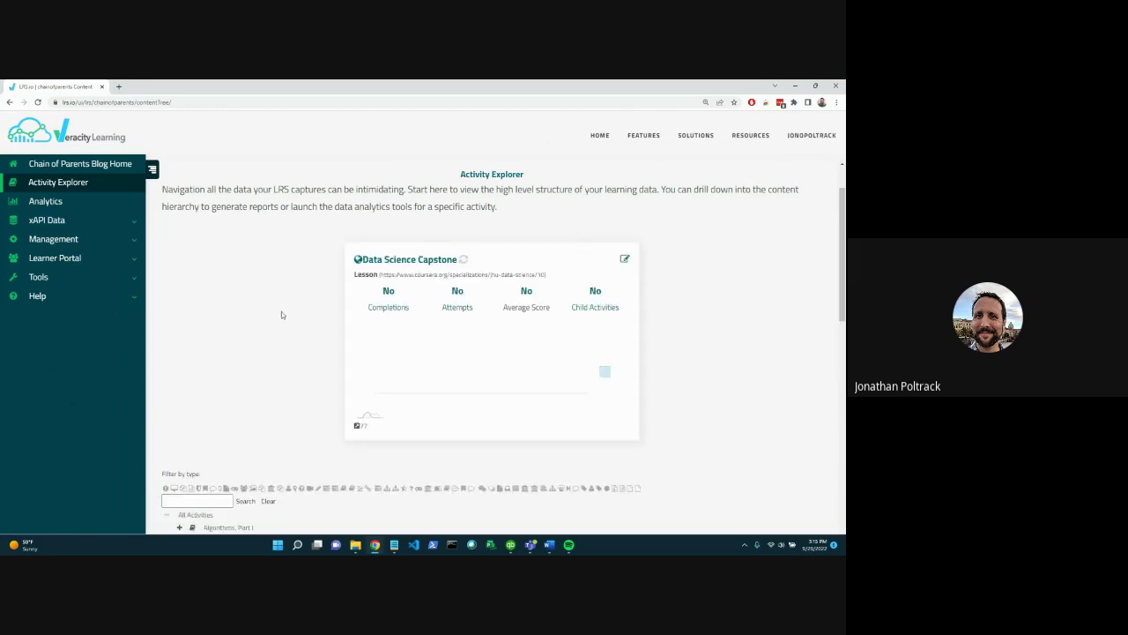
pyautogui.scroll(-5, 281, 312)
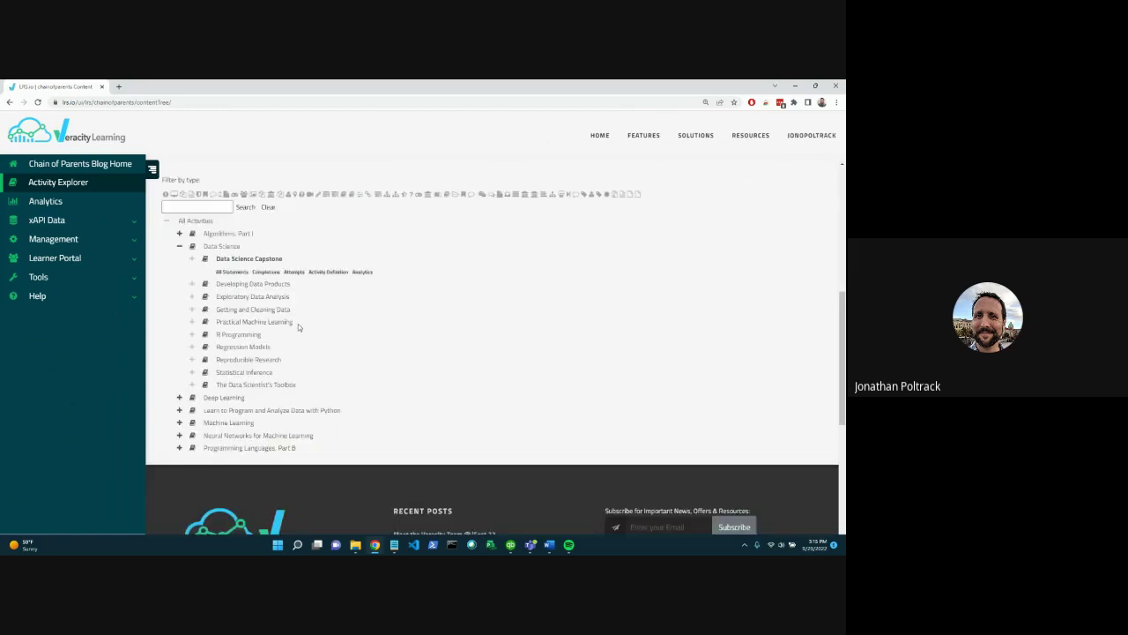
pyautogui.click(363, 272)
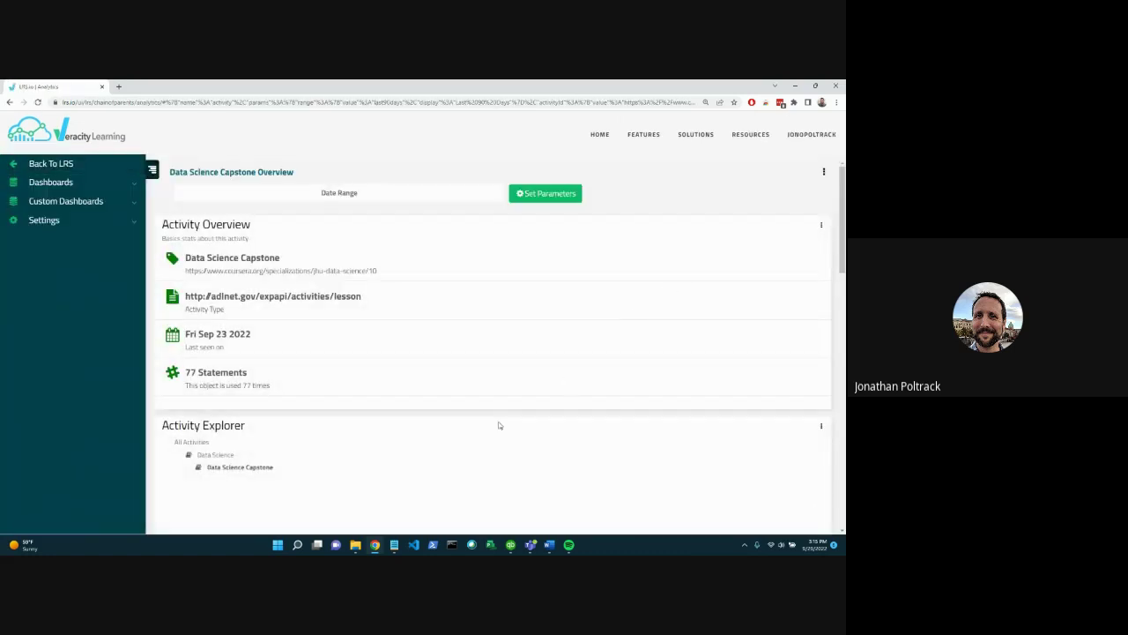
pyautogui.hotkey('ctrl', '-')
pyautogui.hotkey('ctrl', '-')
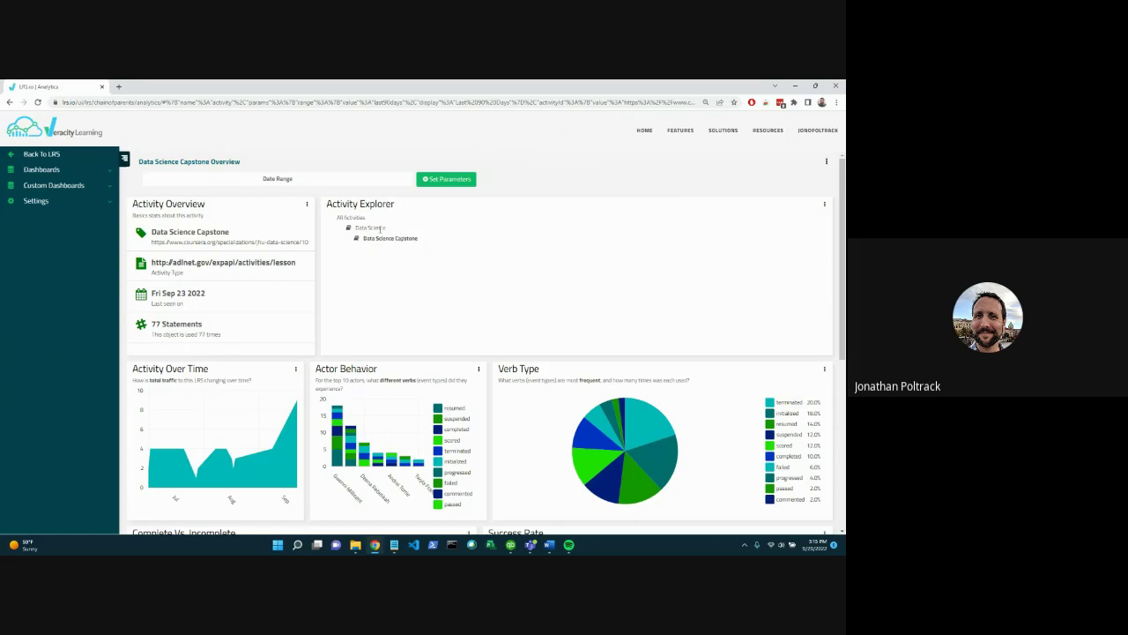
# Move up to the parent Data Science course overview, then drill down into the Regression Models lesson overview
pyautogui.click(372, 229)
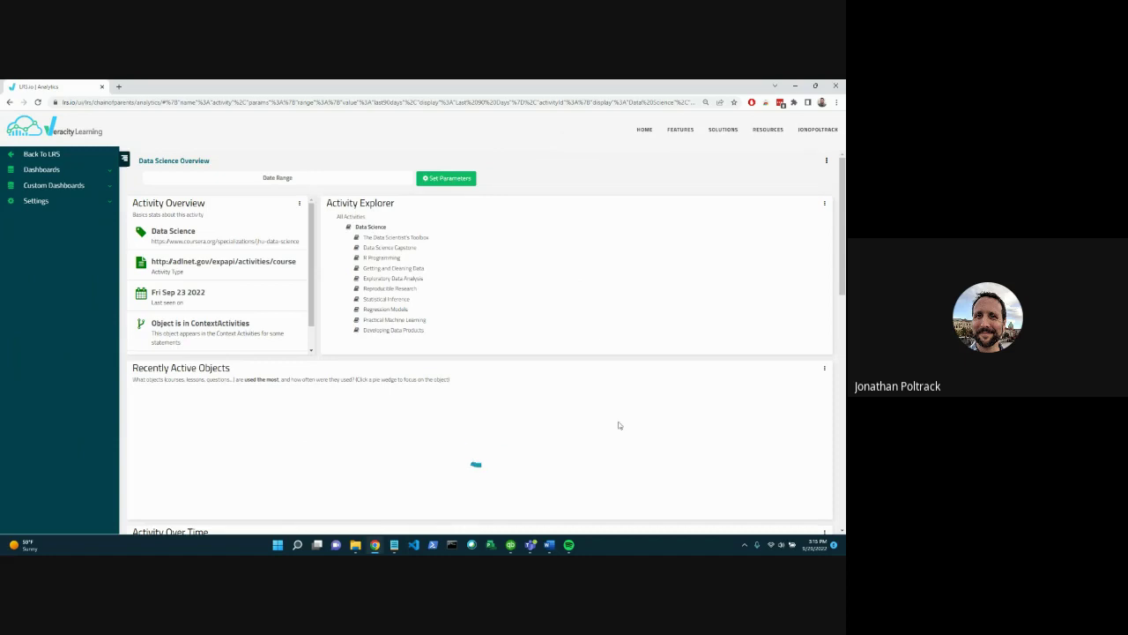
pyautogui.scroll(-1, 618, 426)
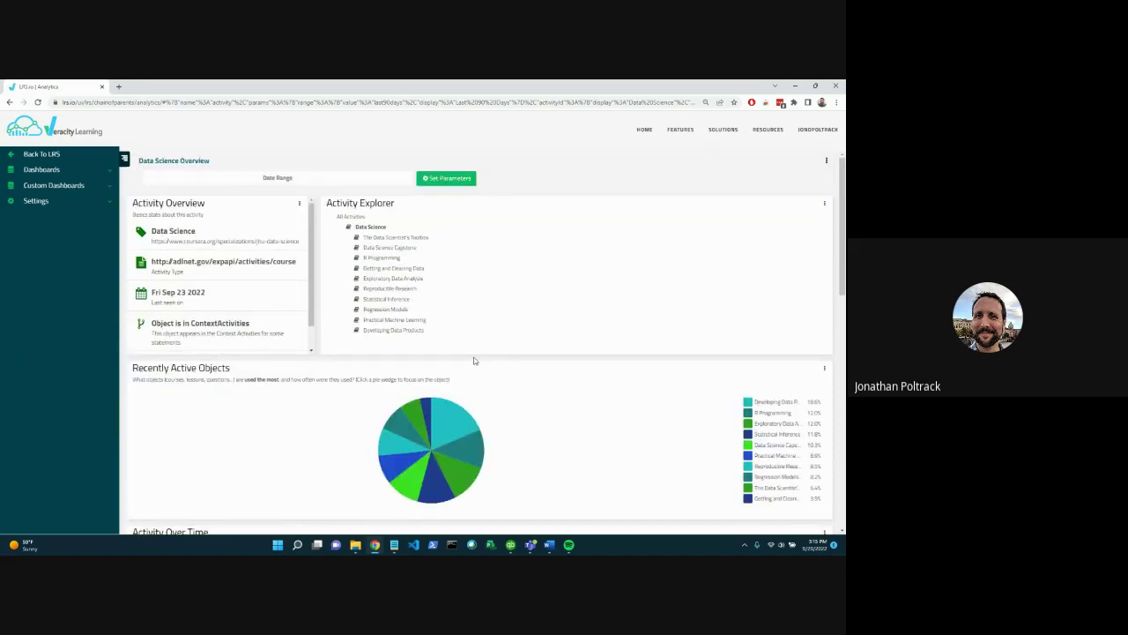
pyautogui.click(390, 309)
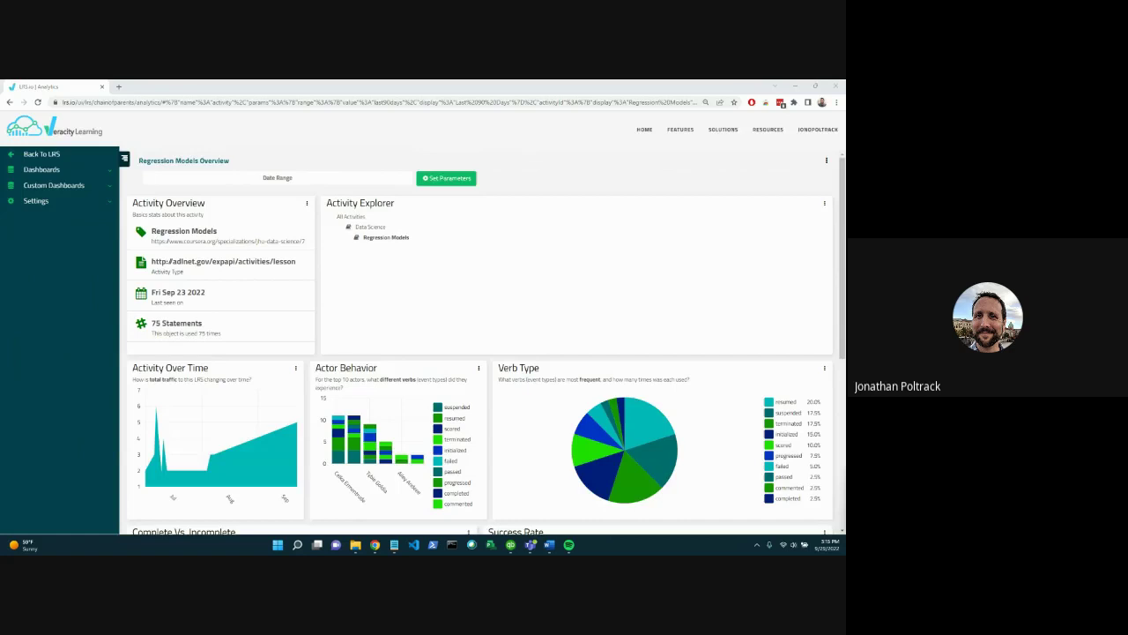
# Return to the slide presentation and show the Chain of Parents title slide
pyautogui.hotkey('alt', 'Tab')
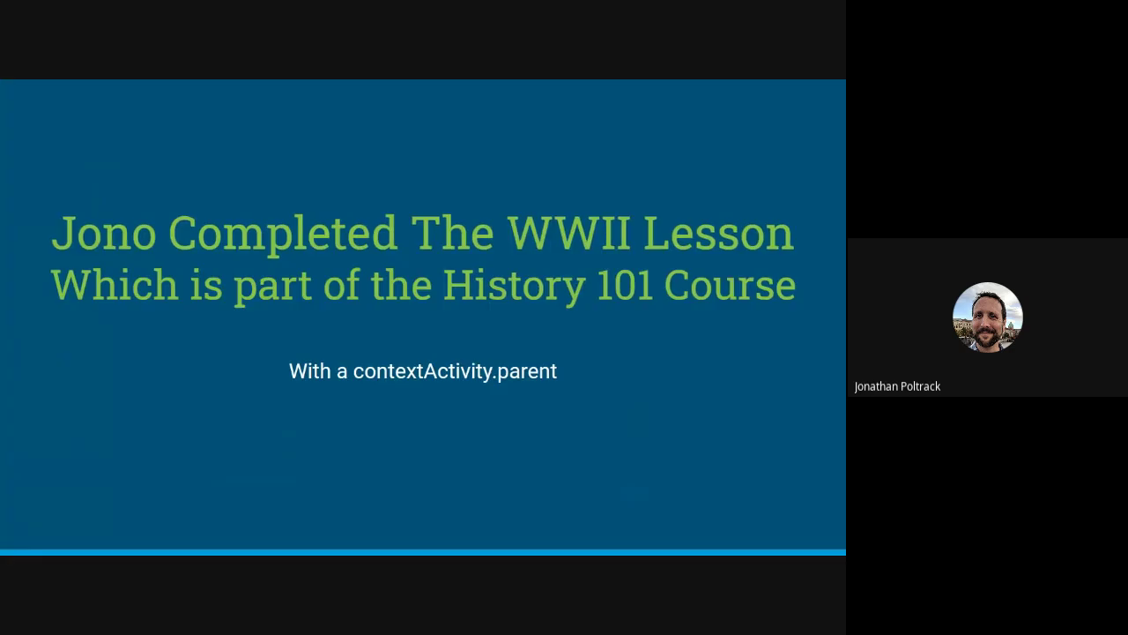
pyautogui.press('Left')
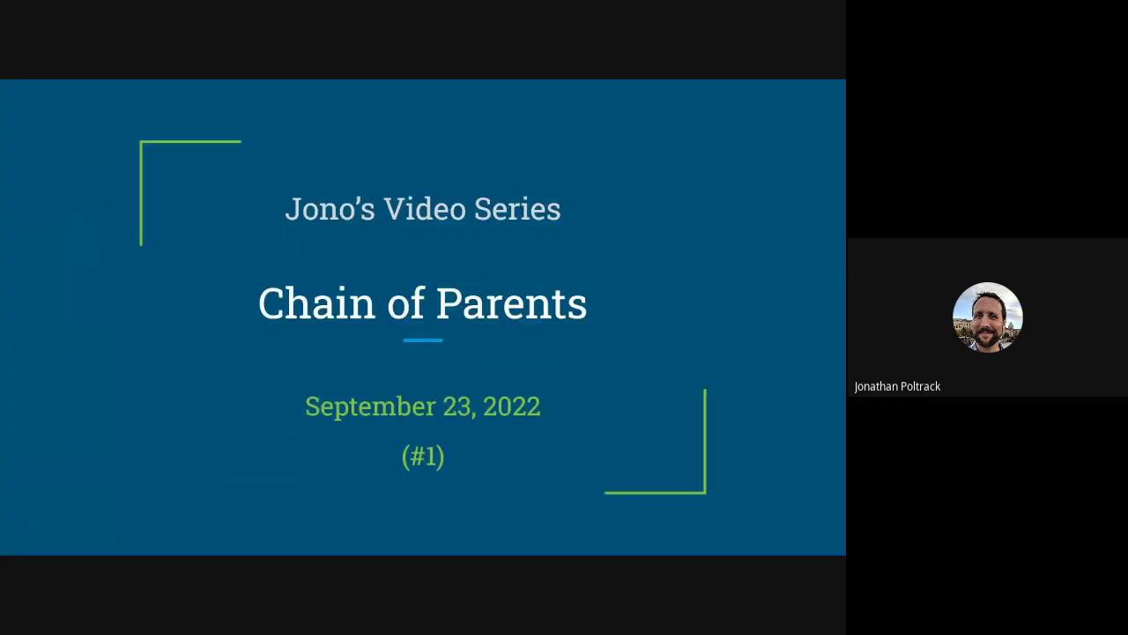